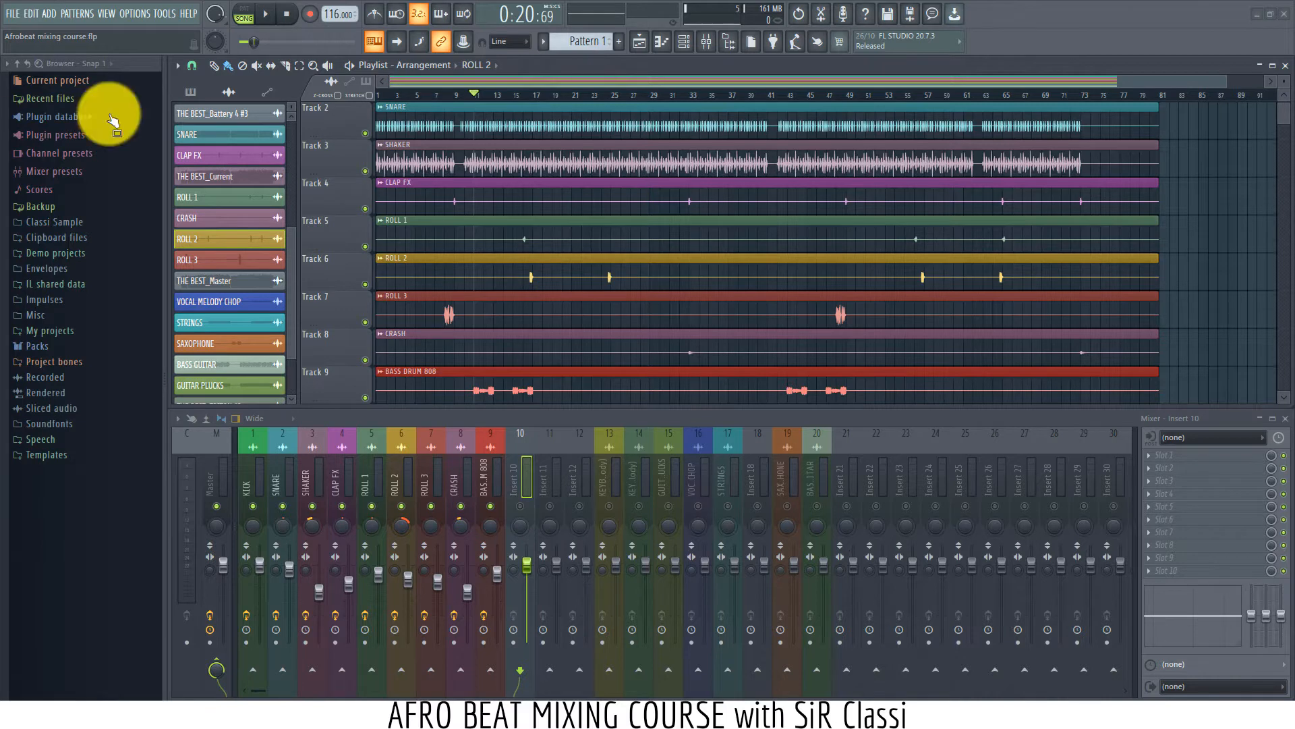
Step: Create a submix on mixer insert 12 from the SNARE through CRASH tracks
key(space)
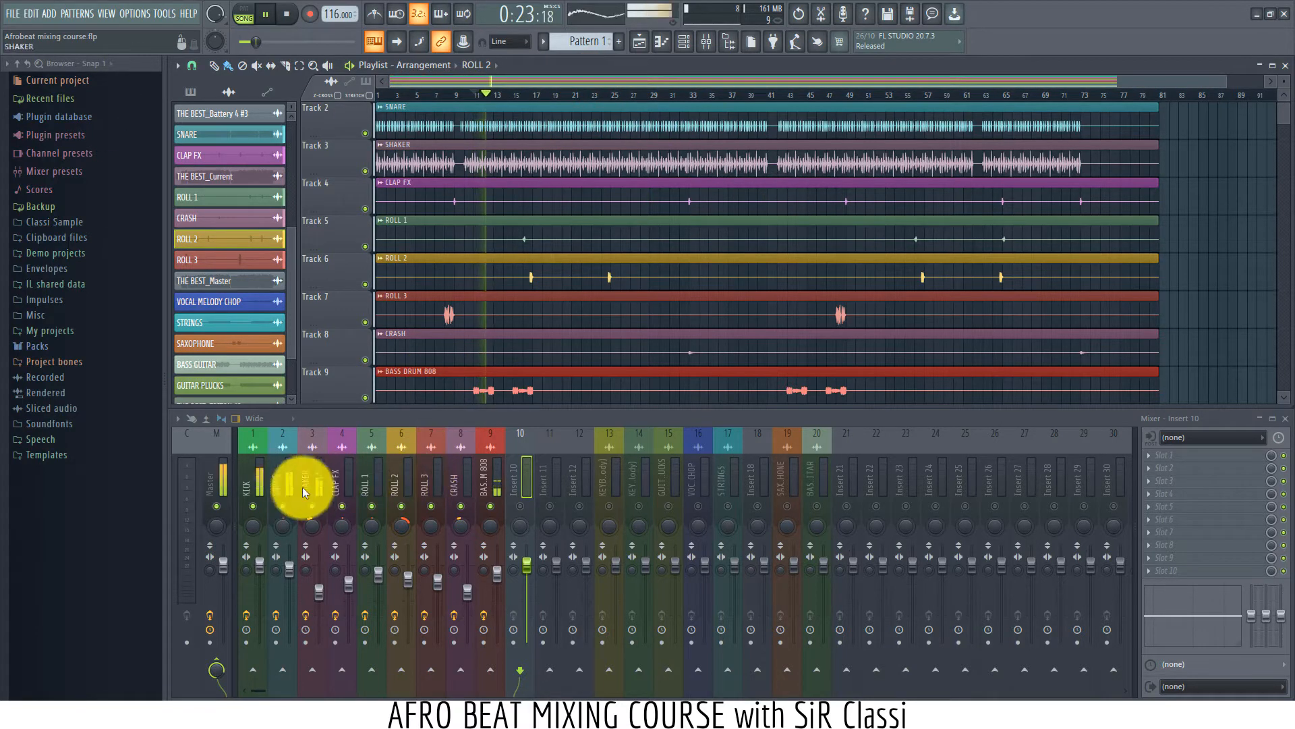
click(281, 483)
key(space)
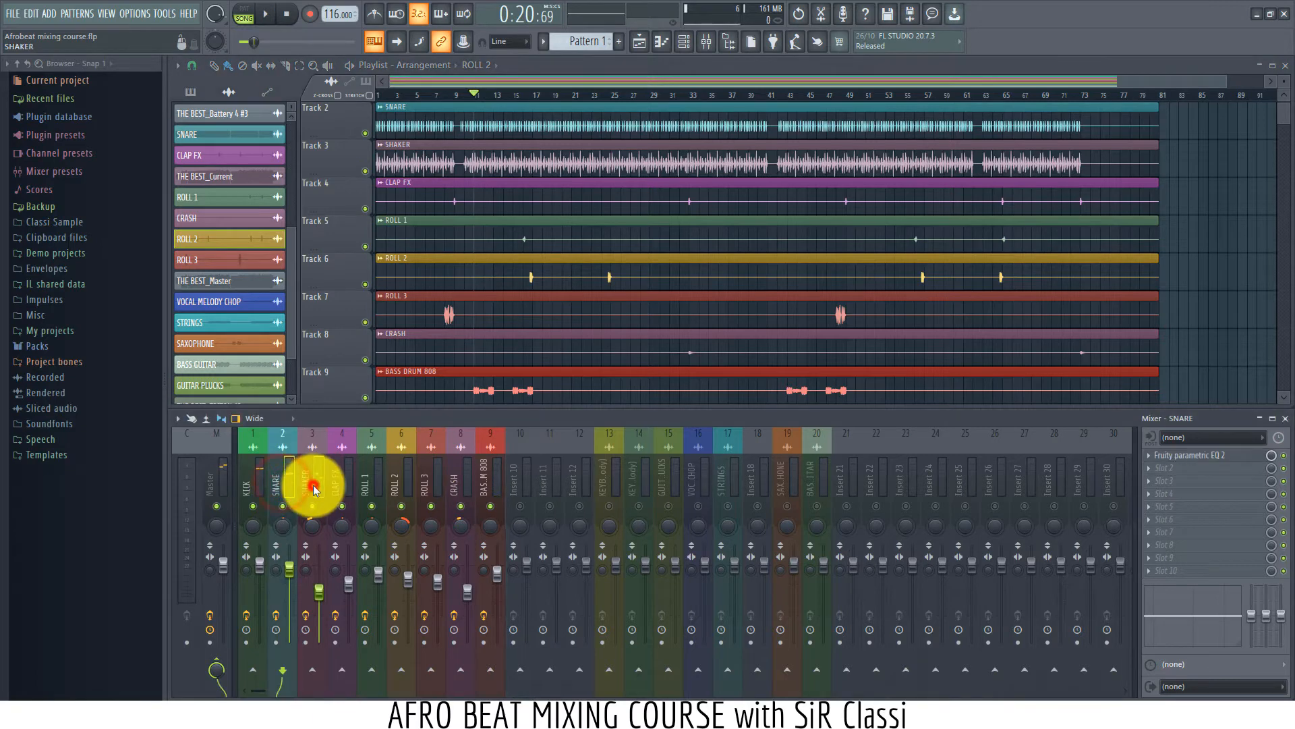
drag(314, 487, 428, 479)
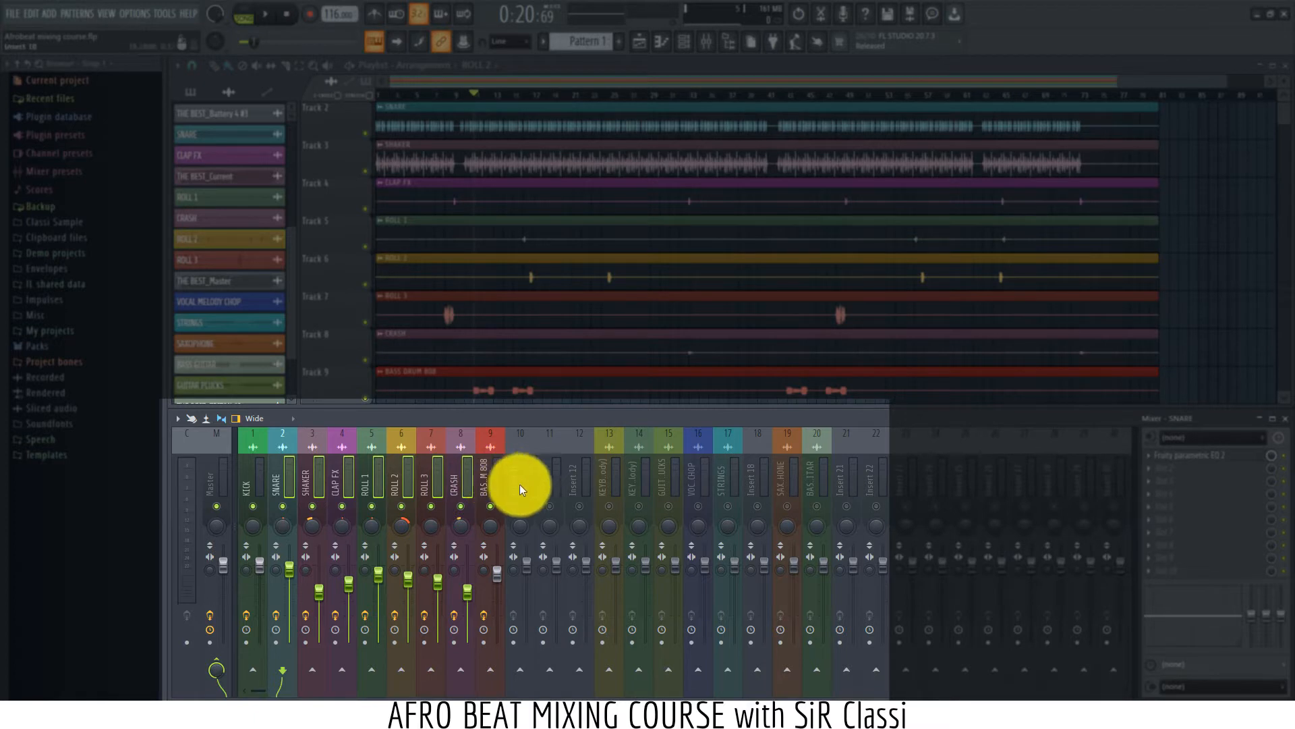
right_click(574, 475)
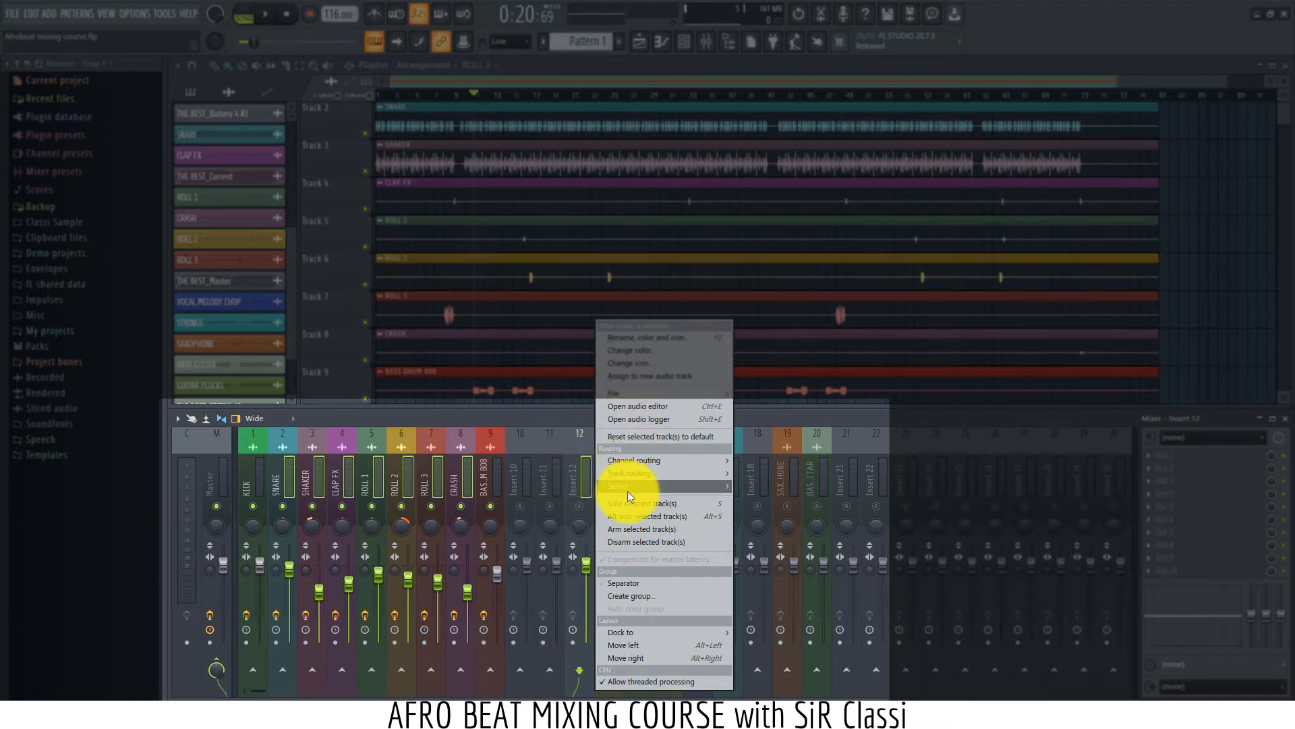
mouse_move(640, 472)
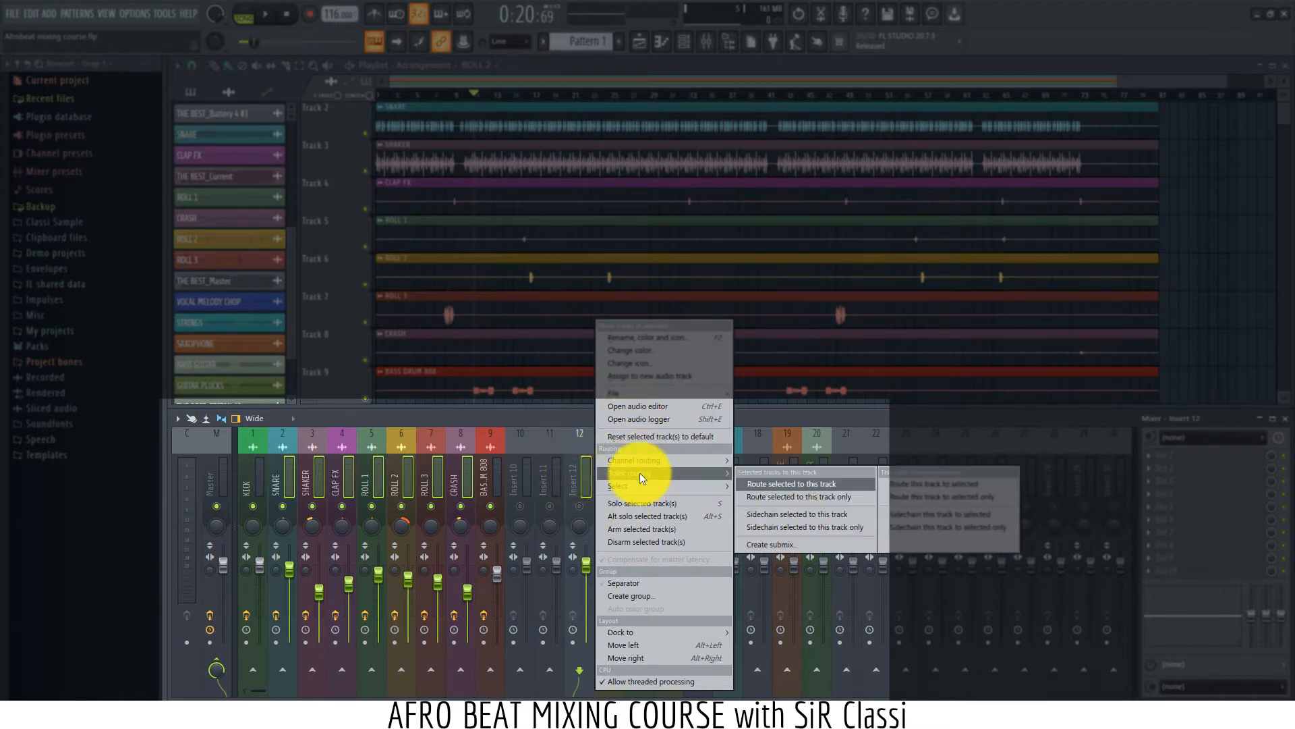
click(802, 542)
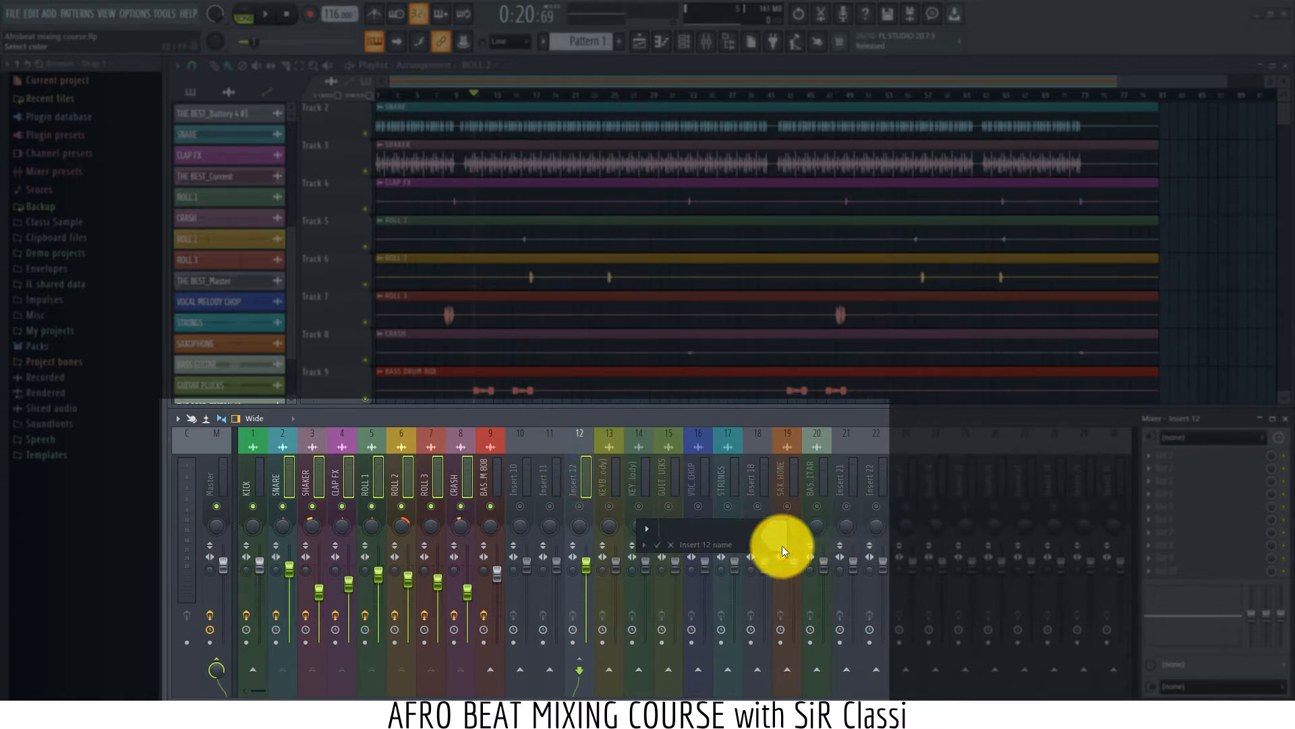
Step: Name the submix DRUM BUSS 1 and color it dark magenta (#94359F)
text(DRUM BUSS1)
key(BackSpace)
text(1)
click(783, 545)
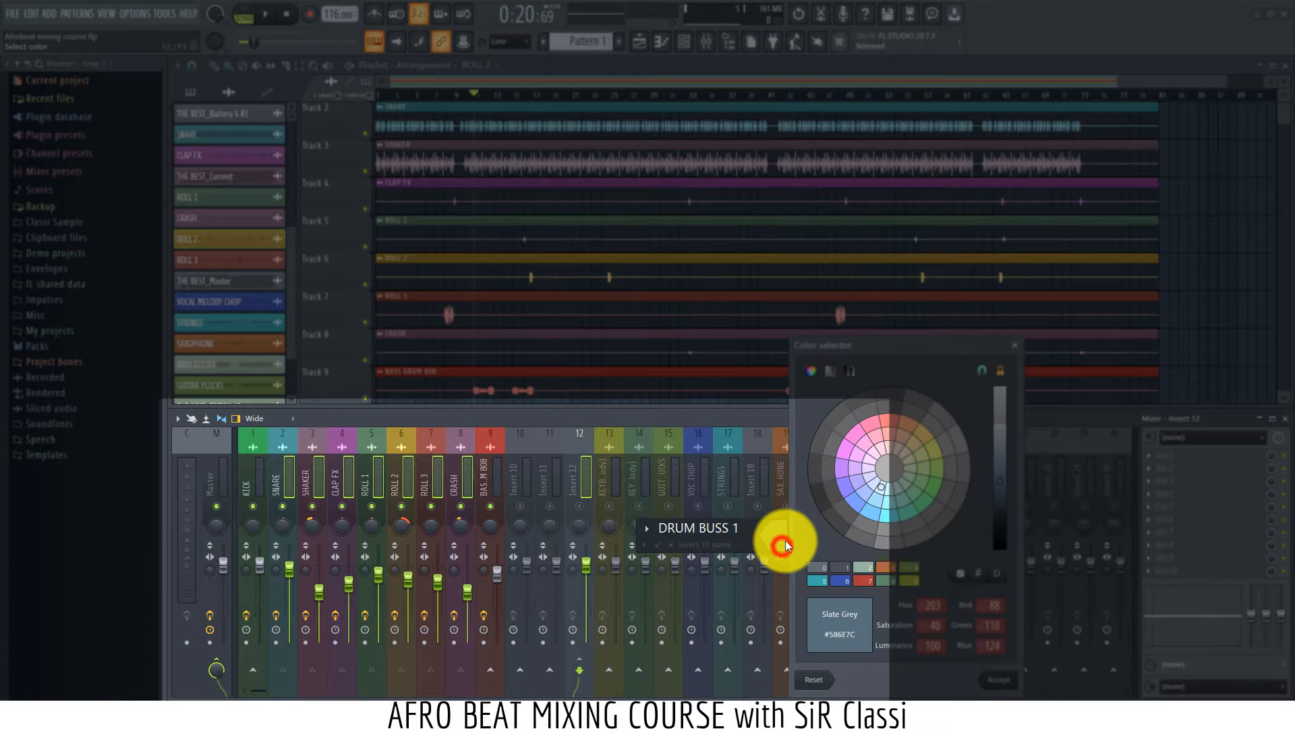
click(845, 452)
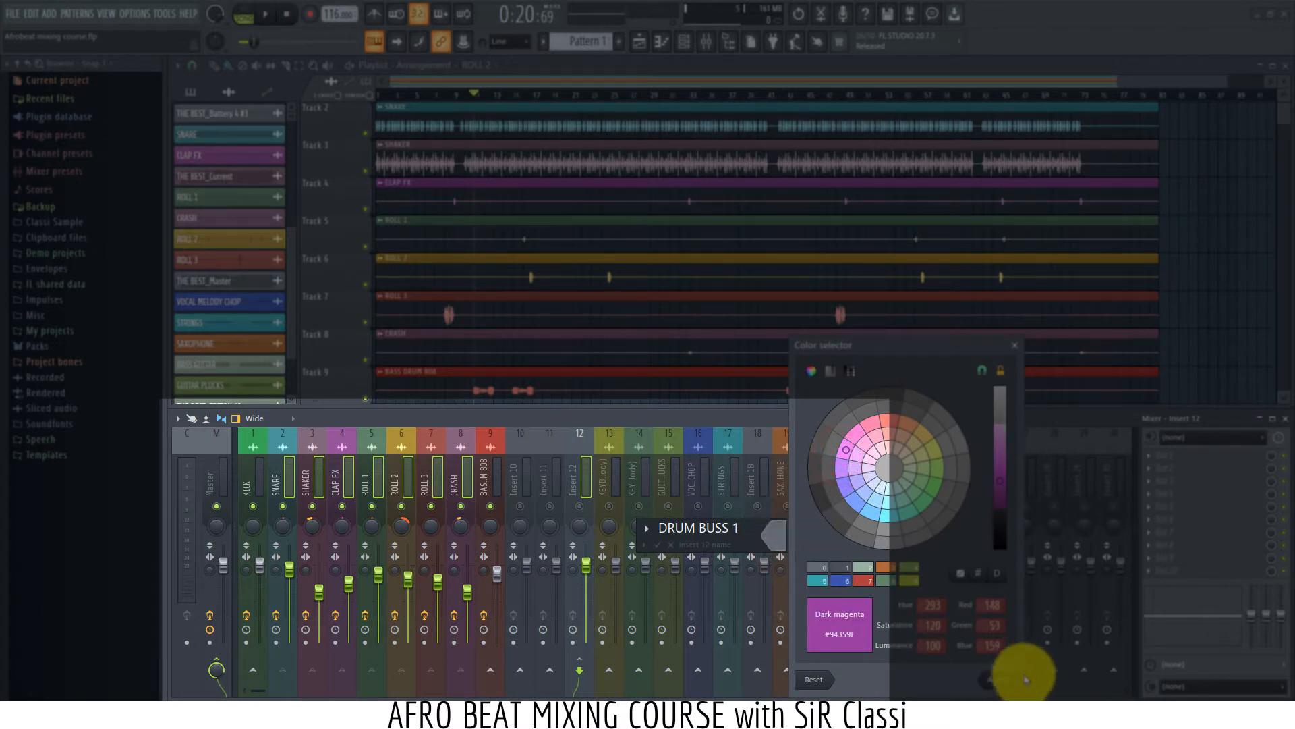
click(989, 674)
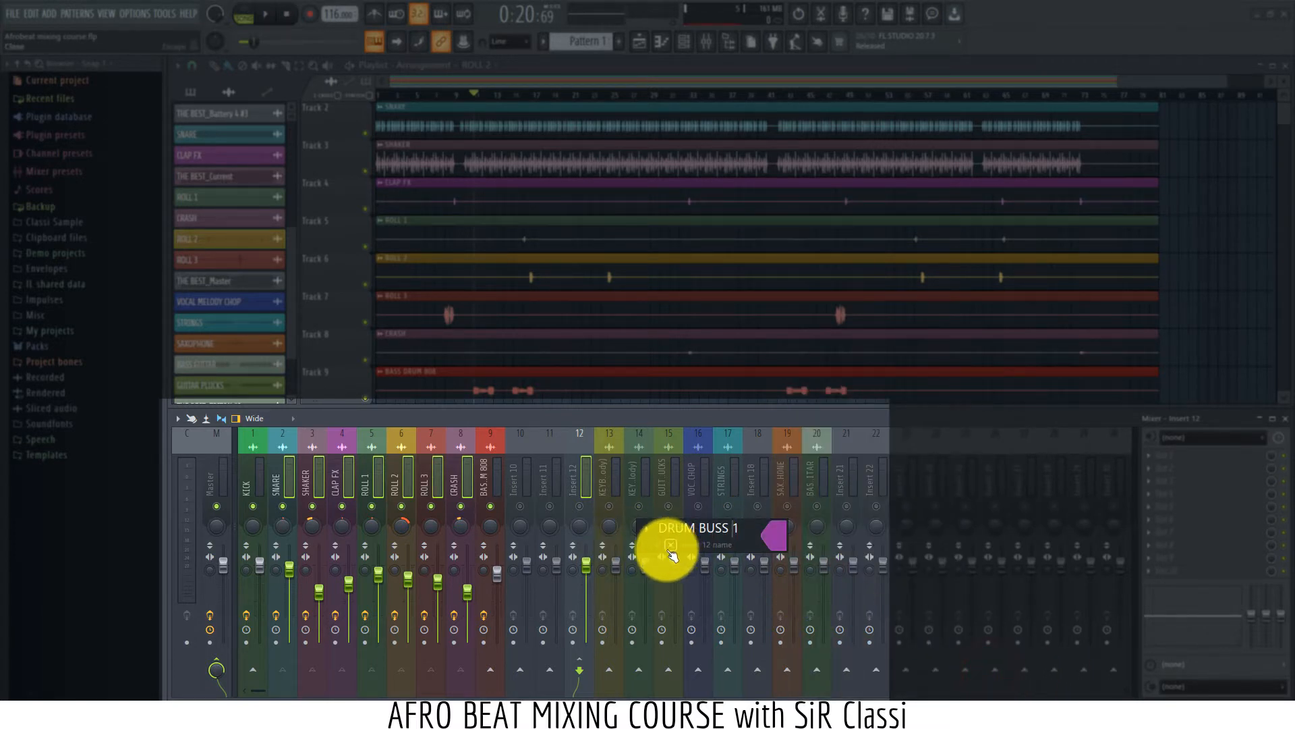
click(654, 548)
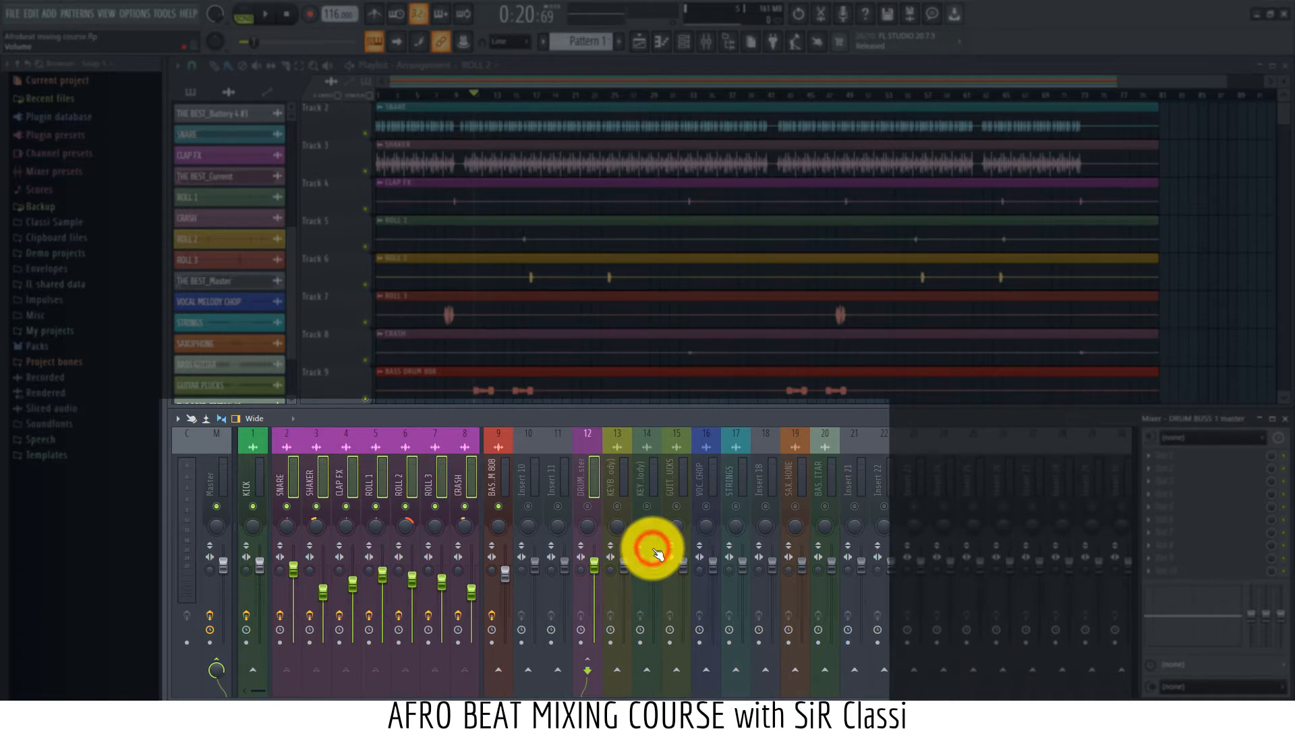
Step: Inspect the mixer routing of ROLL 1, KICK, CLAP FX and BASS DRUM 808 relative to the DRUM BUSS 1 master
click(537, 472)
click(383, 473)
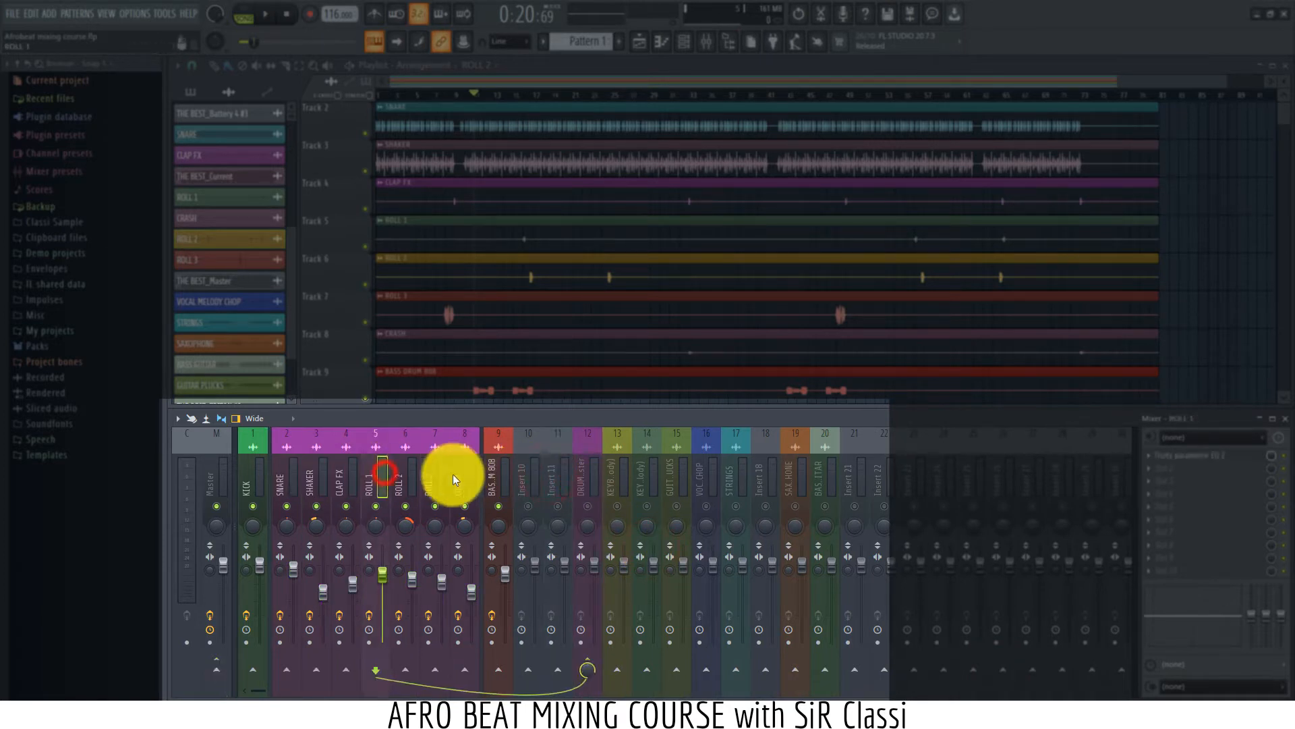
click(589, 477)
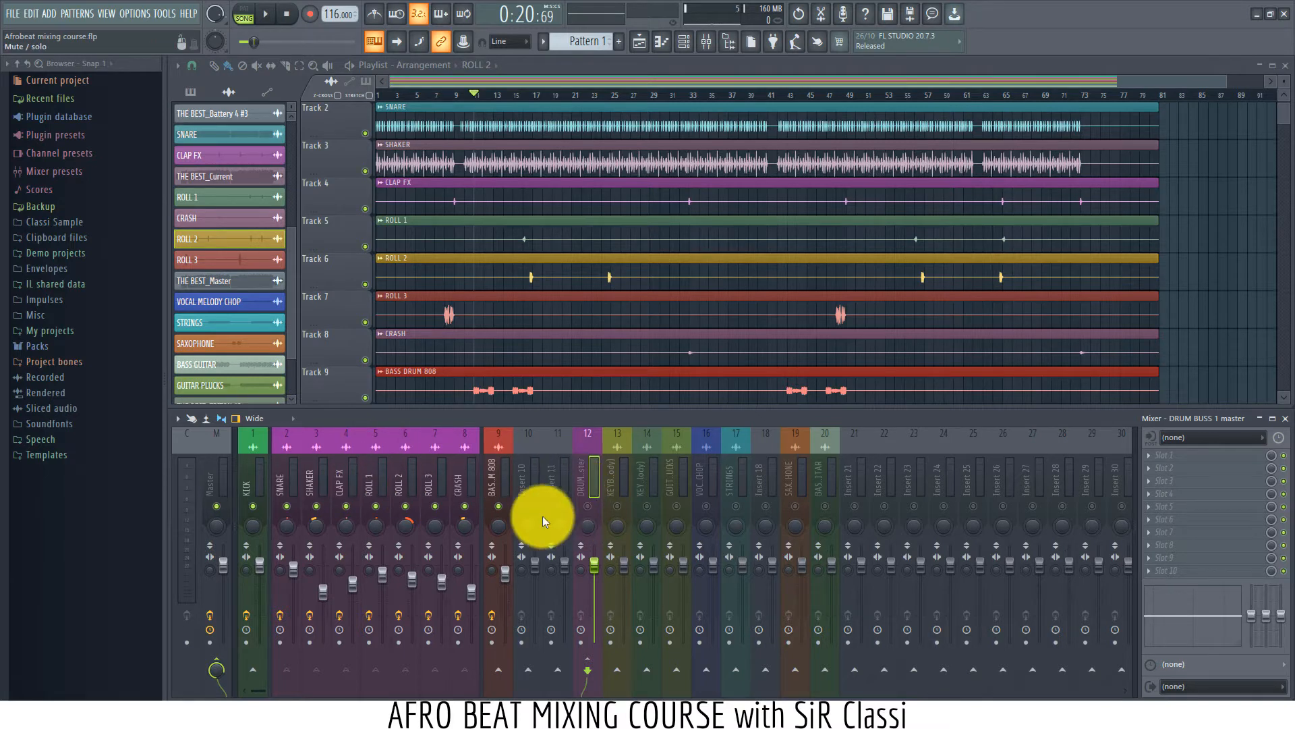
click(260, 476)
click(345, 480)
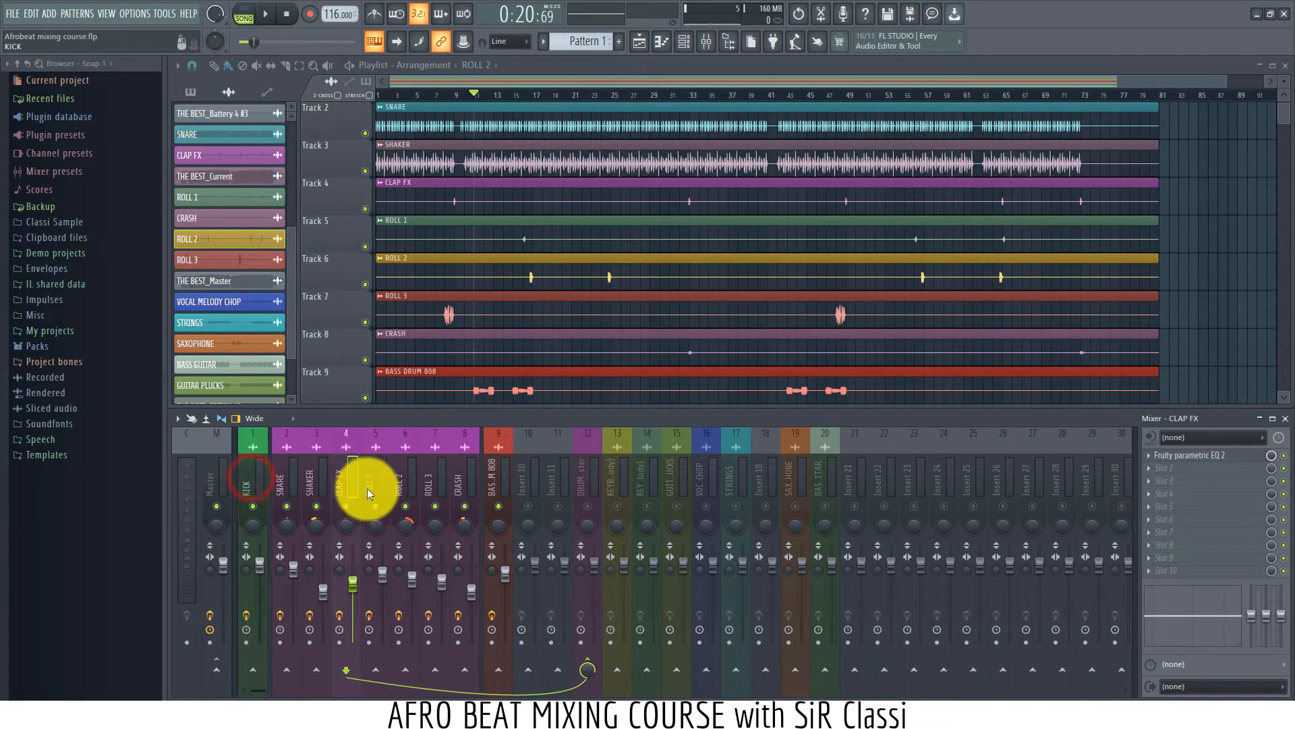
click(495, 488)
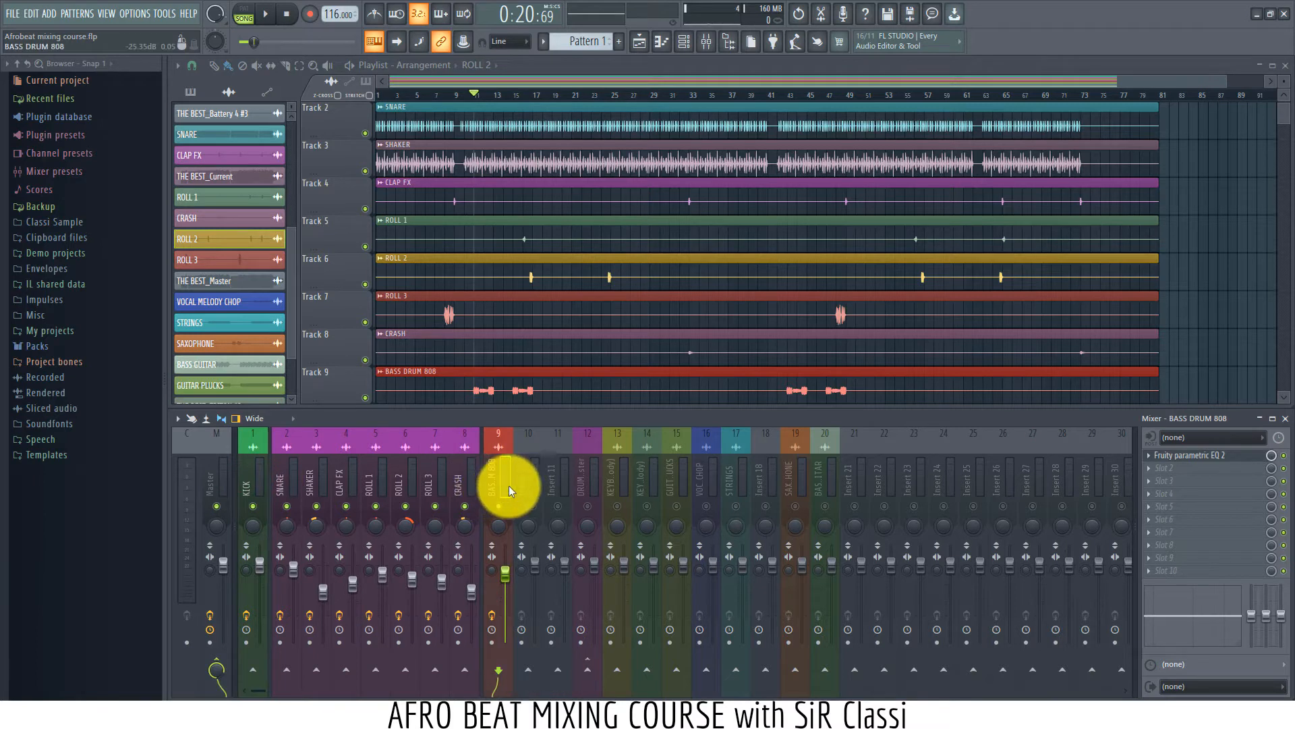
click(596, 487)
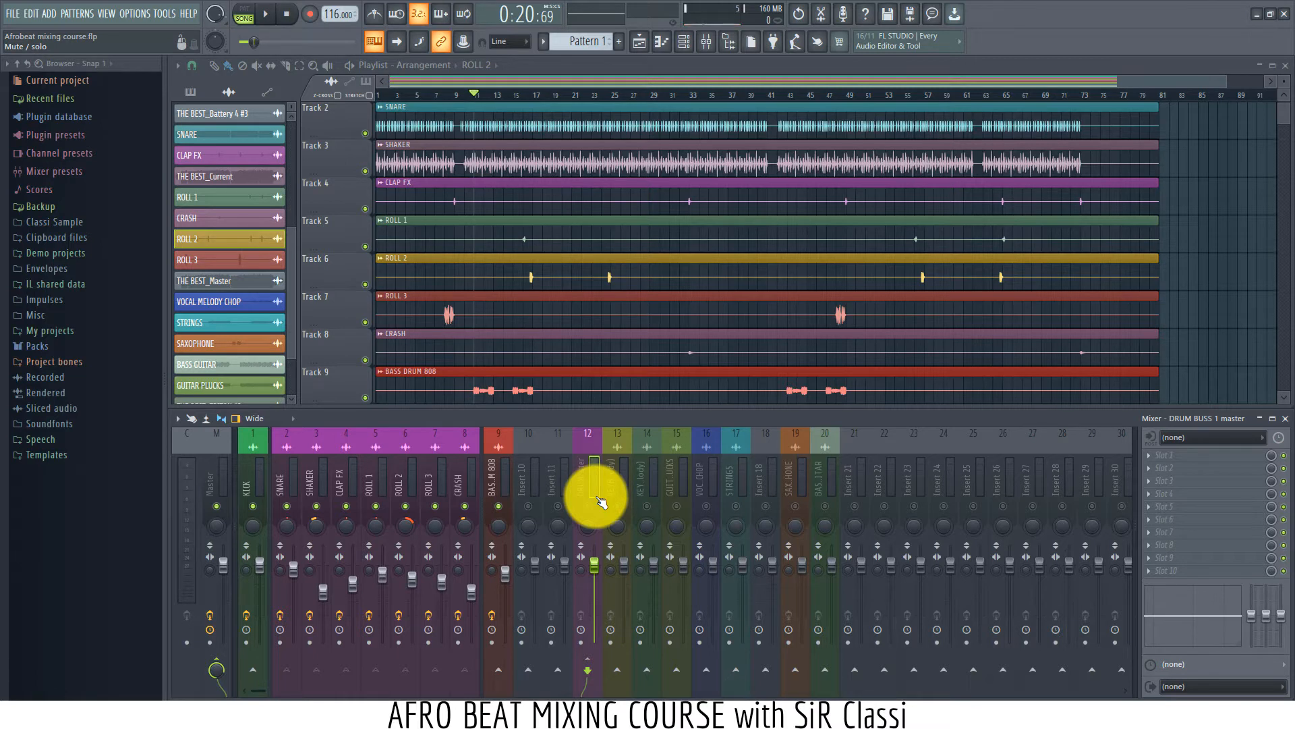
Step: Play the song twice to check the signal reaching the DRUM BUSS 1 master track
key(space)
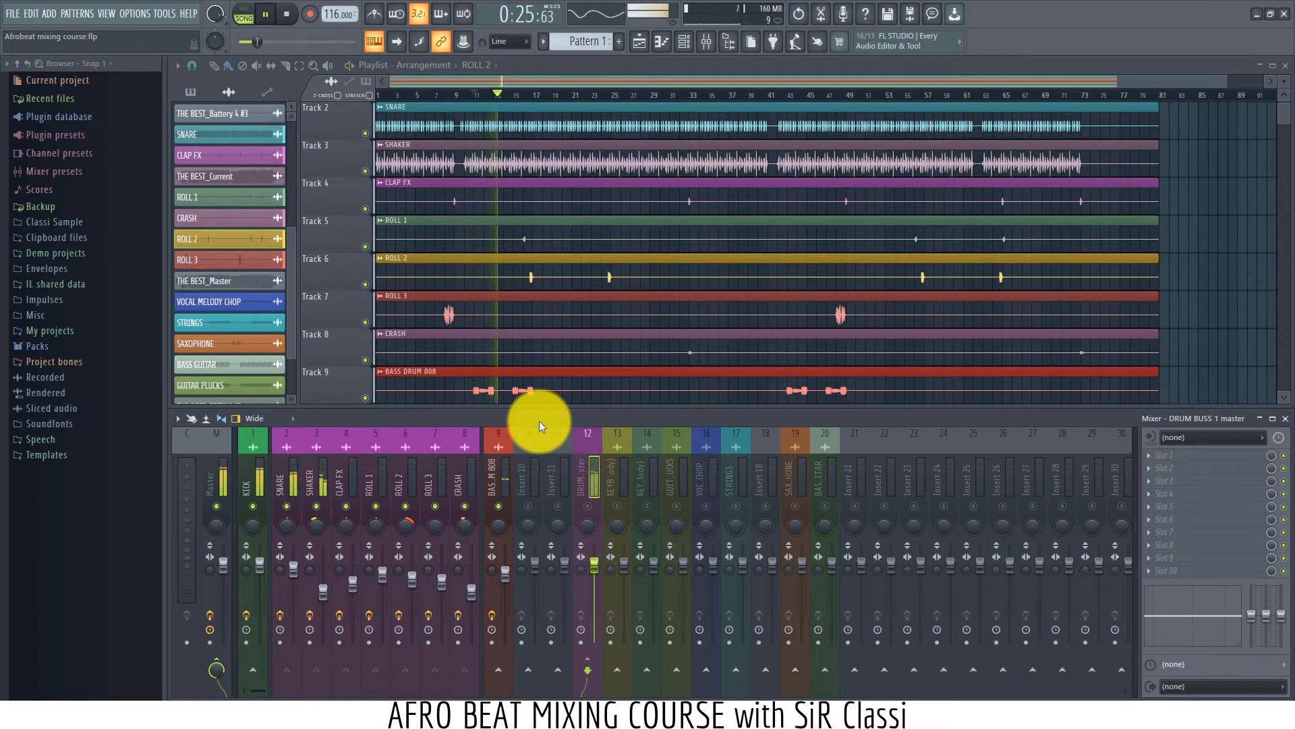
key(space)
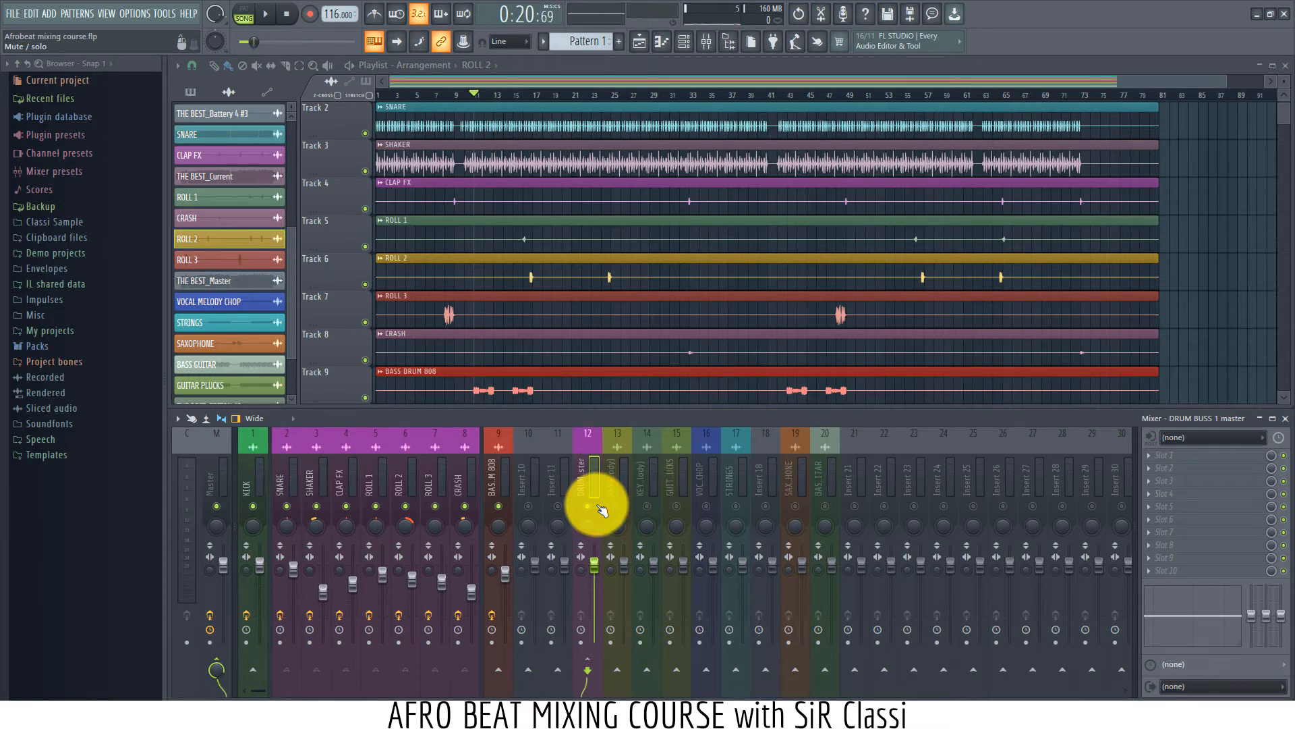
key(space)
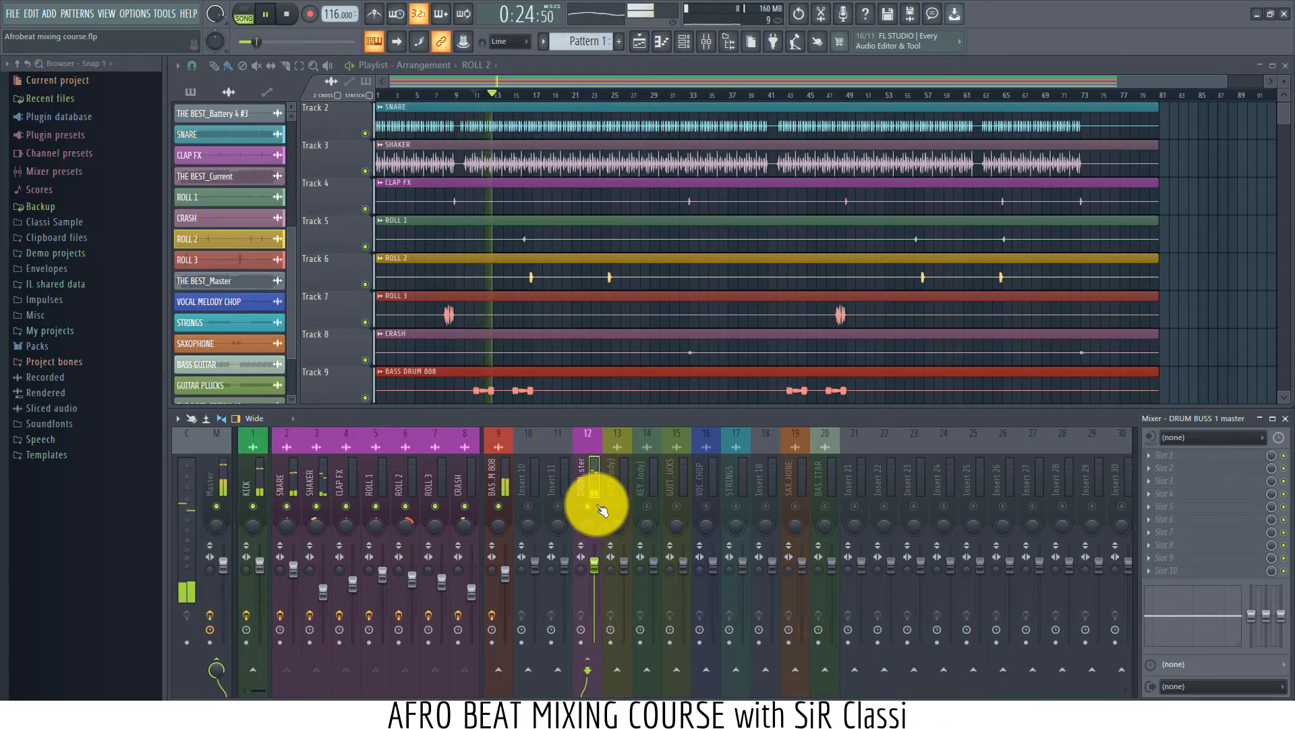
key(space)
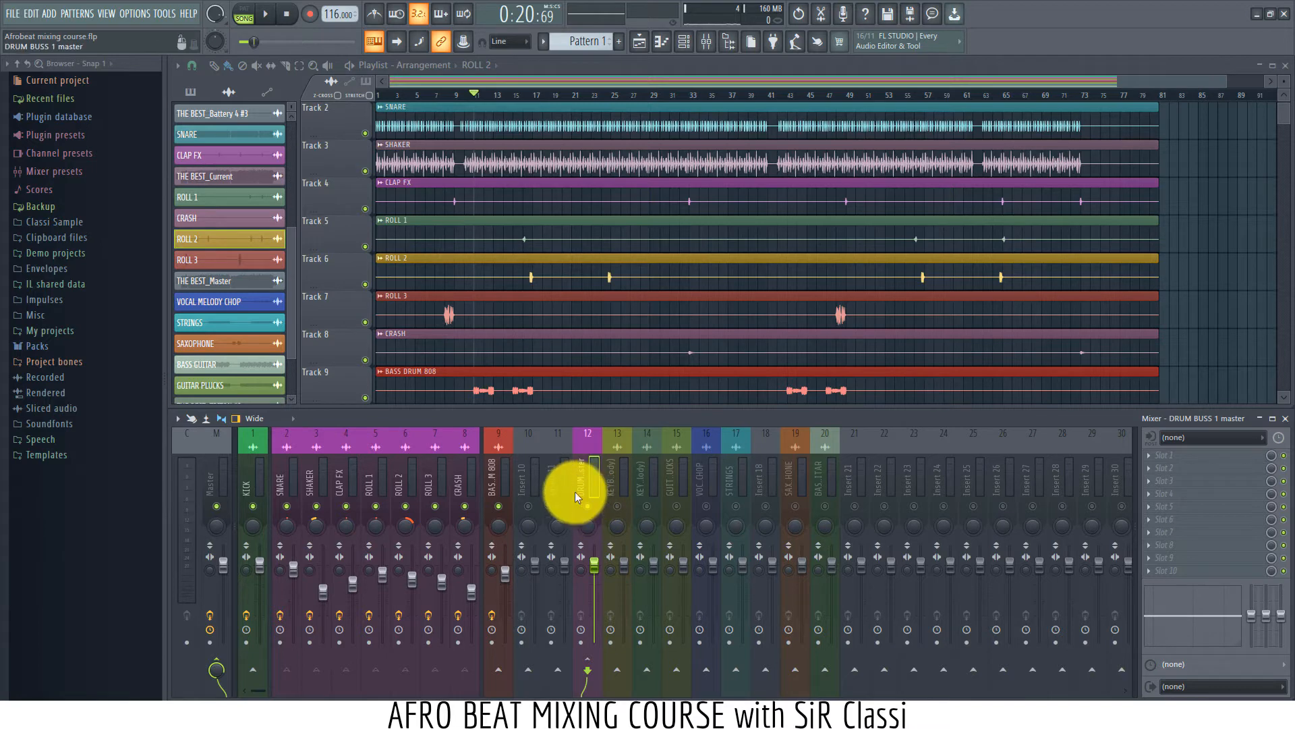
Step: Load Fruity Reeverb 2 into the first effect slot of the DRUM BUSS 1 master track
click(577, 483)
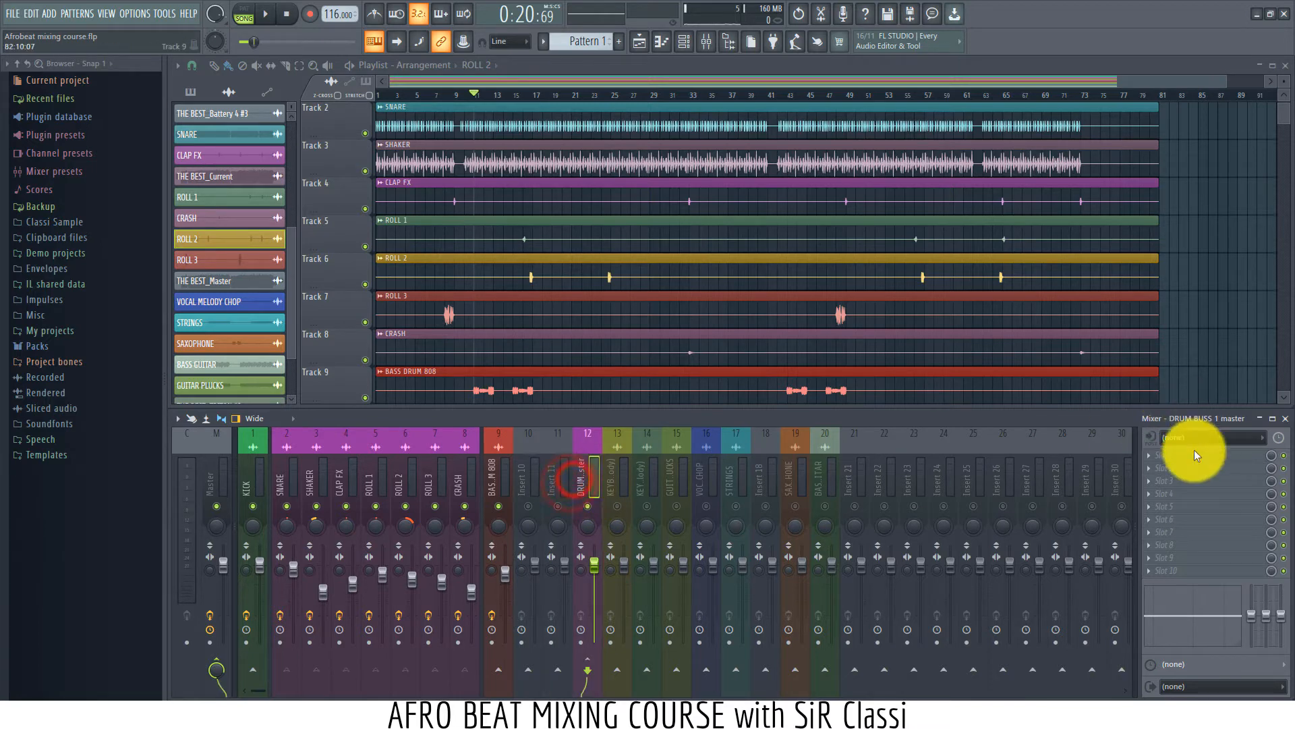
click(1155, 453)
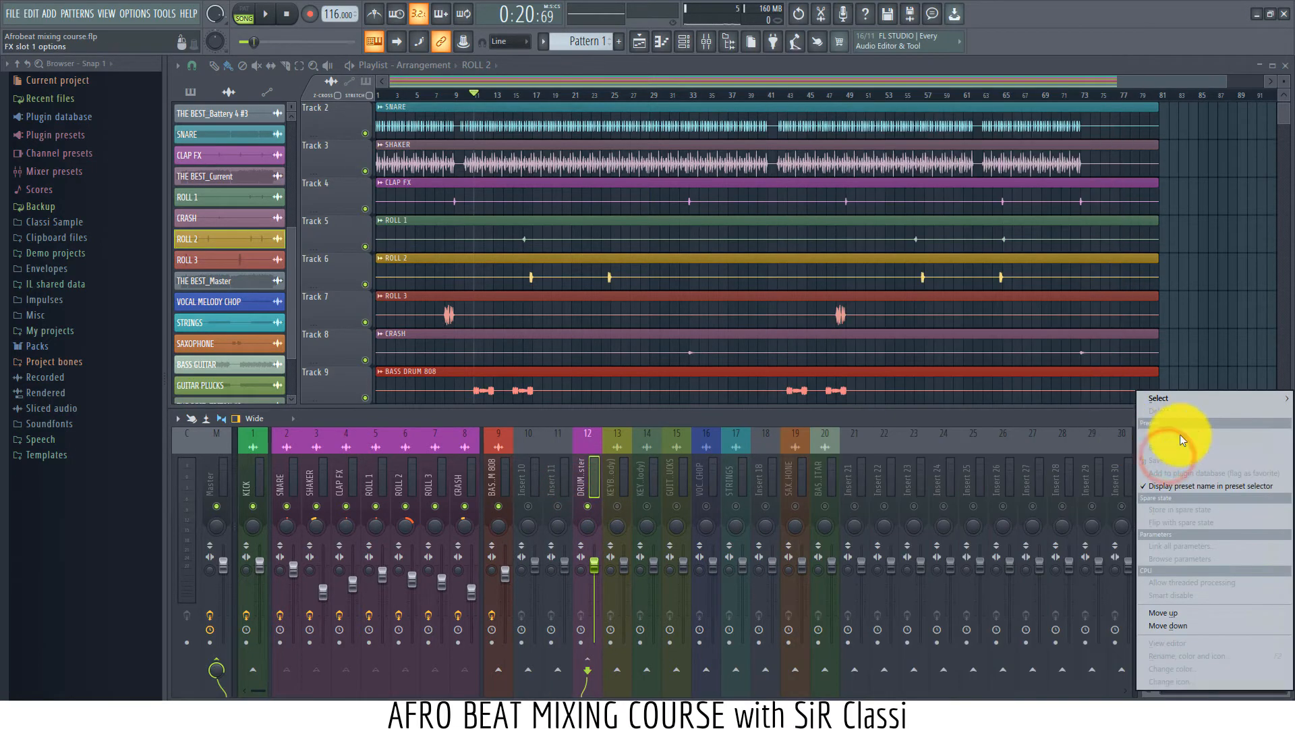
mouse_move(1182, 396)
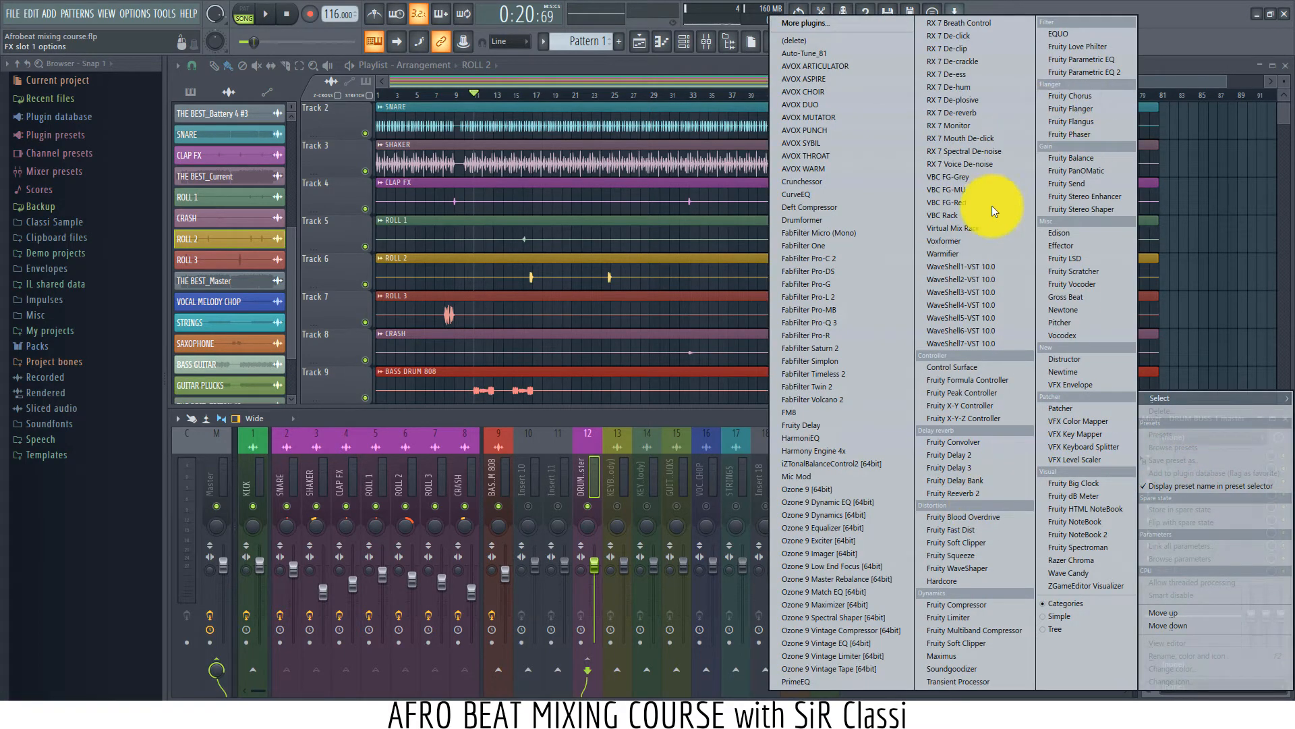
click(969, 494)
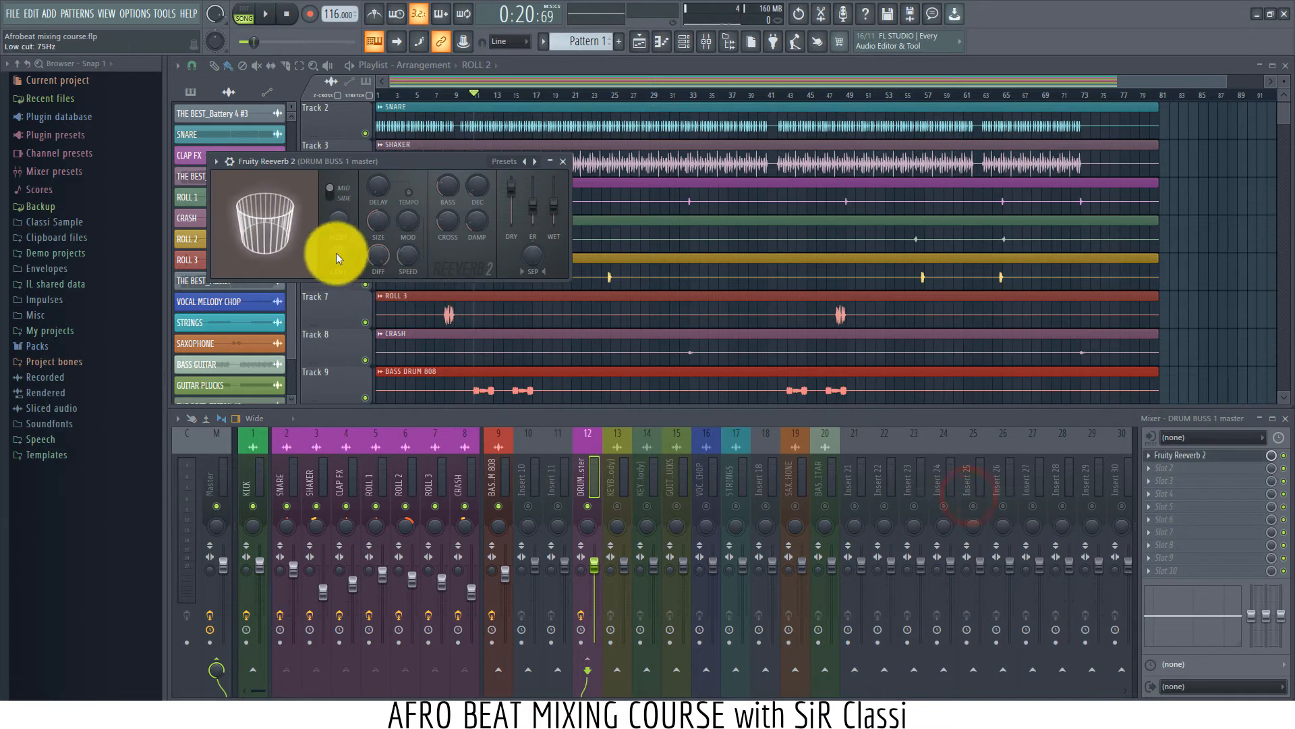
Step: Set the drum bus reverb's low cut to 725 Hz, lower its high cut and set the room size to 100
mouse_move(342, 257)
mouse_down()
mouse_move(339, 202)
mouse_move(342, 258)
mouse_up()
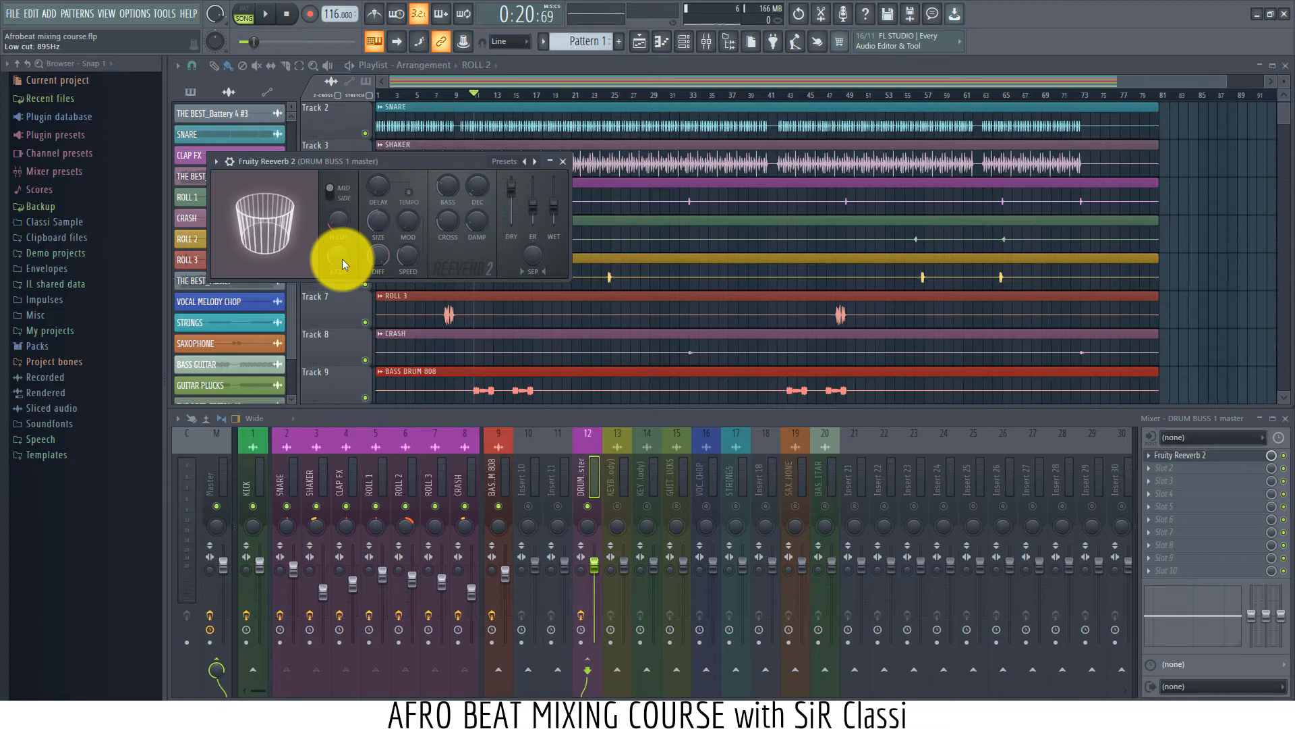
drag(342, 258, 342, 268)
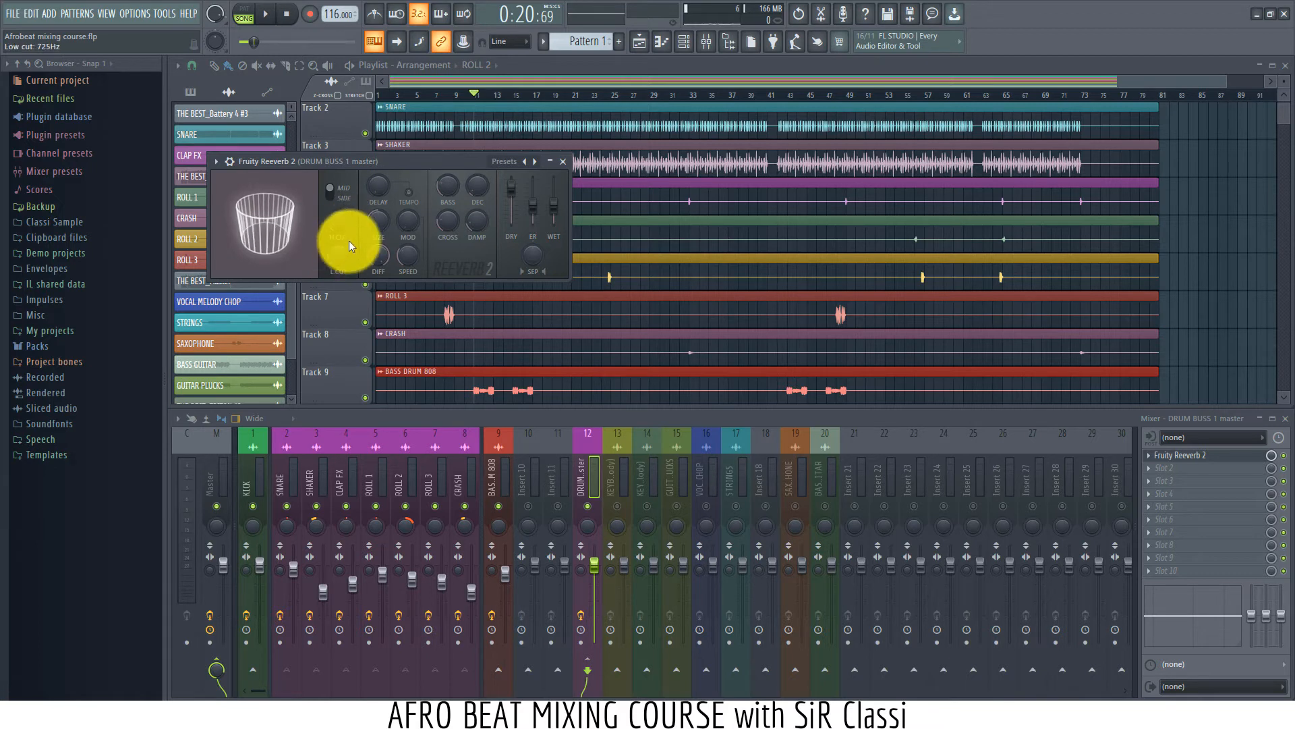
drag(334, 217, 378, 217)
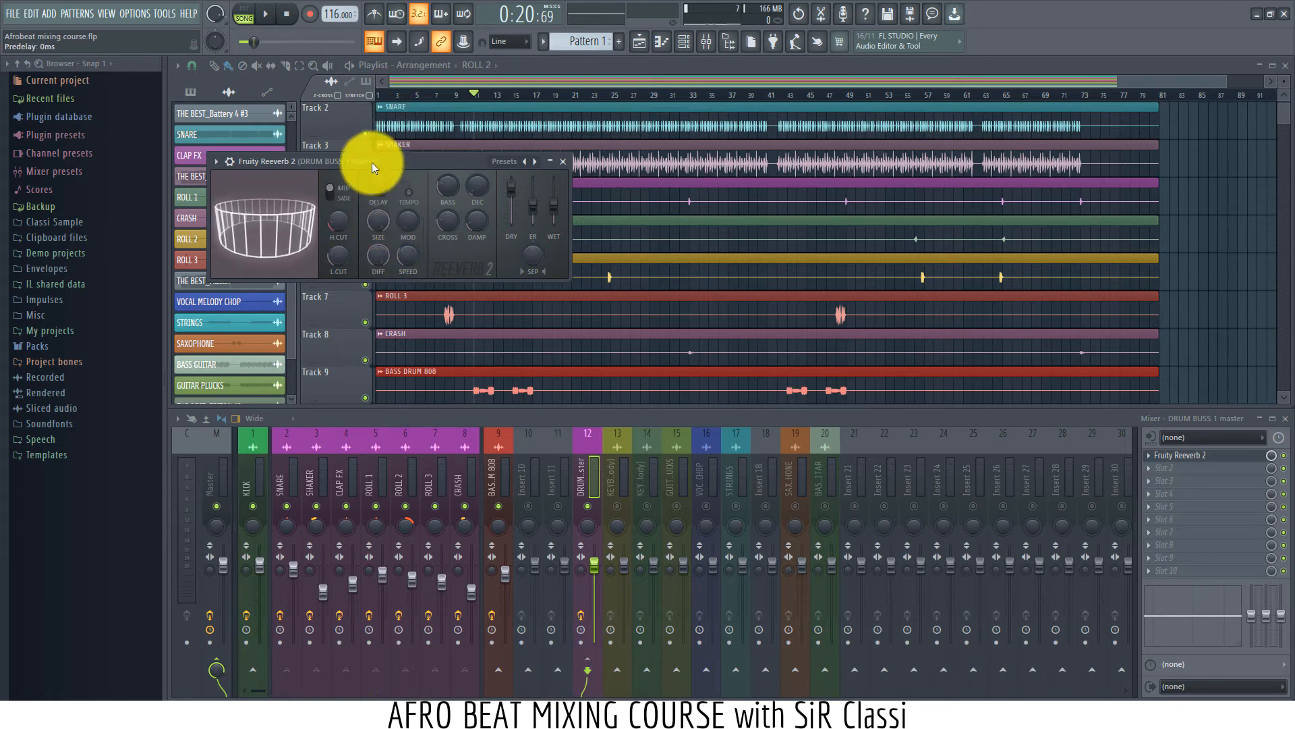
Step: Shorten the reverb's decay, set its wet level to 20% and audition the drums
drag(447, 195, 536, 230)
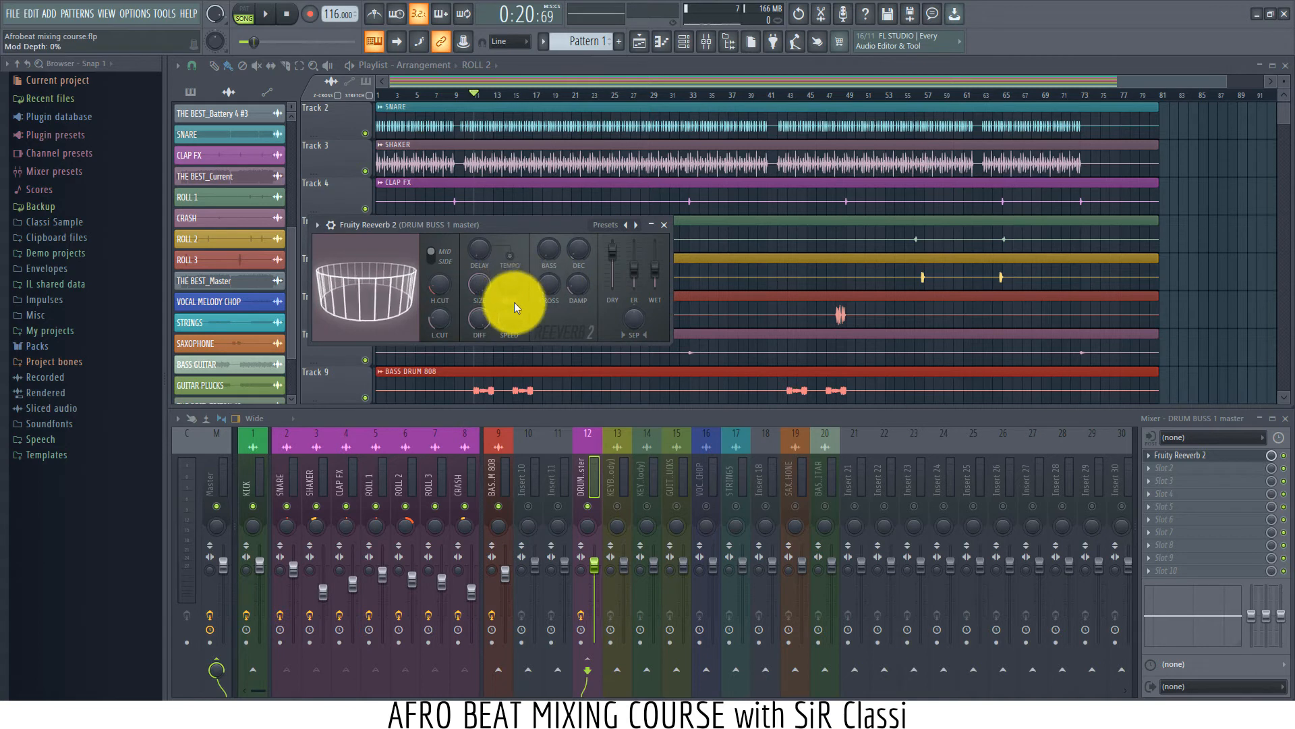
drag(578, 248, 581, 265)
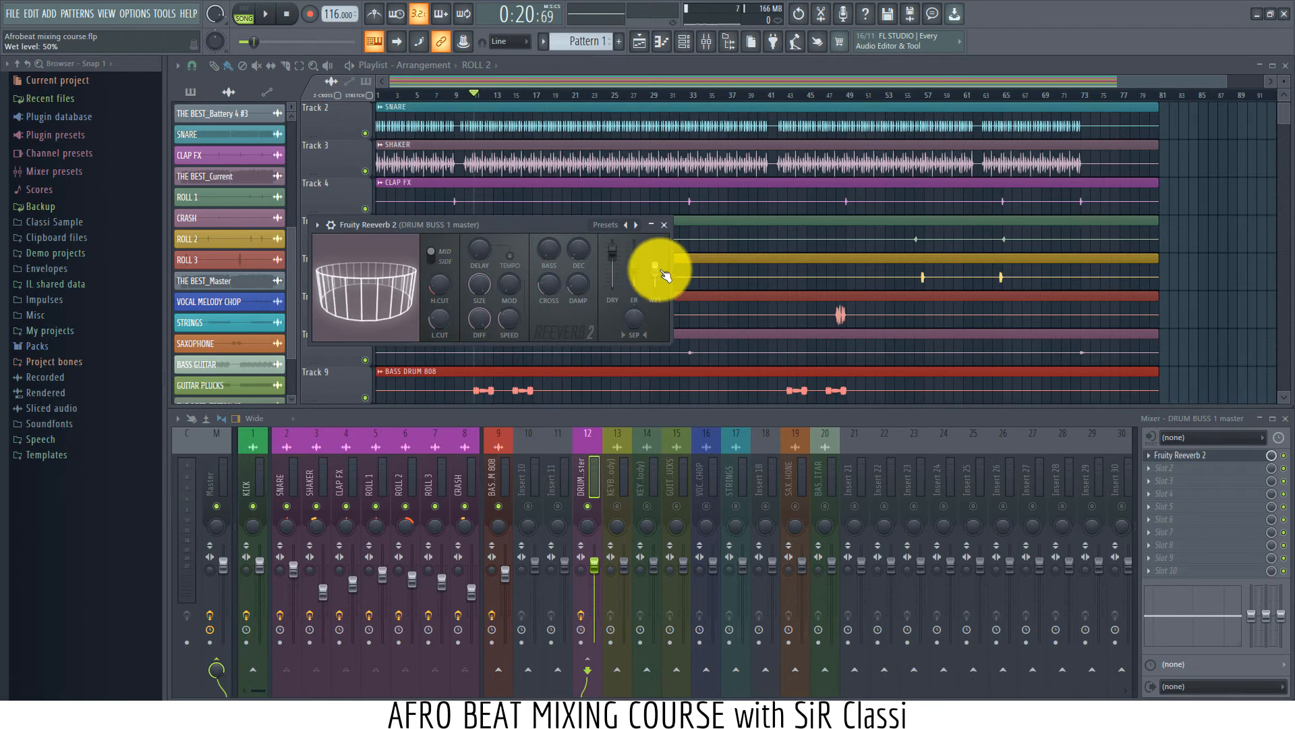
drag(663, 271, 651, 295)
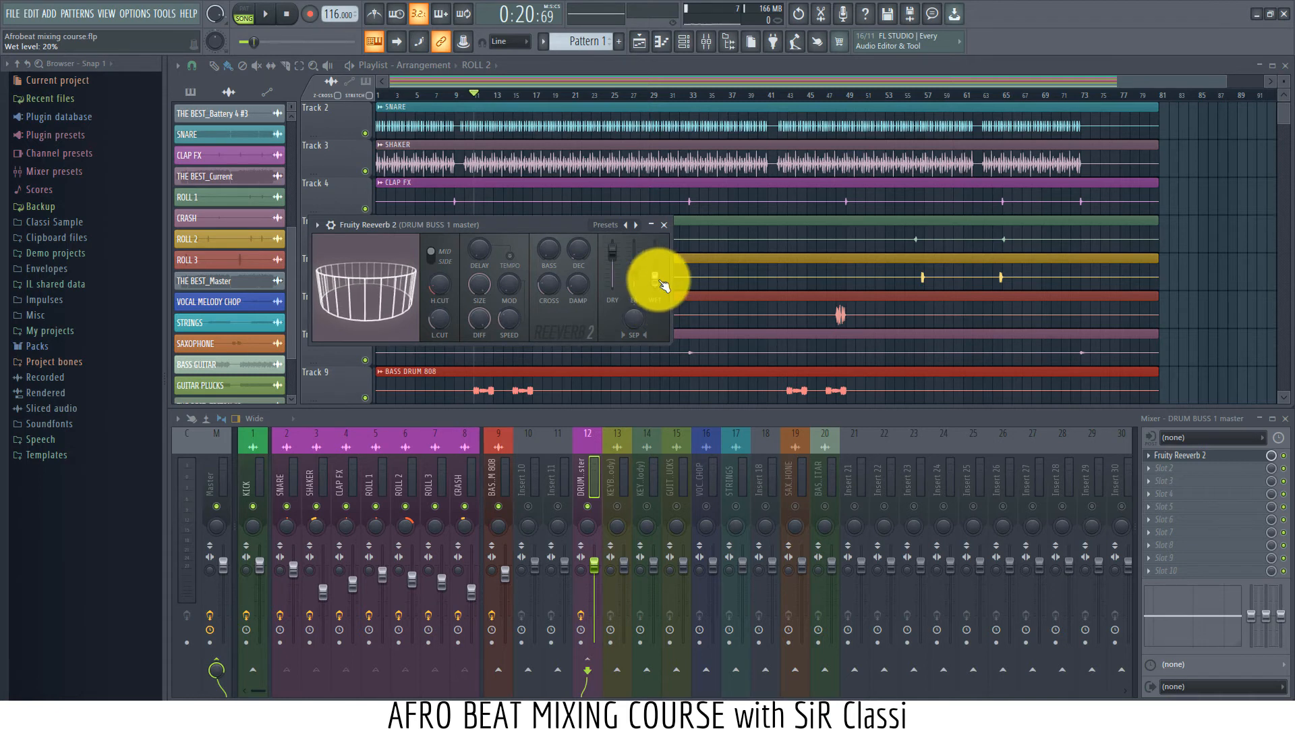
key(space)
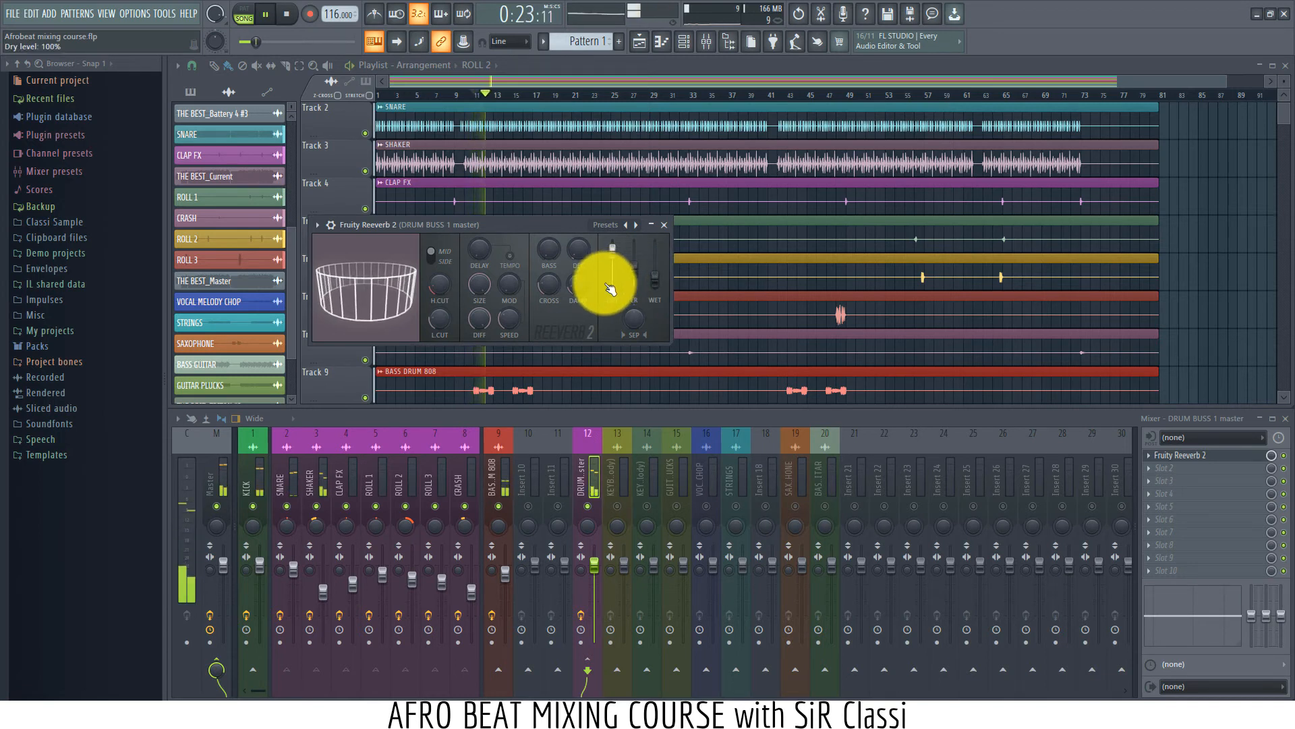
key(space)
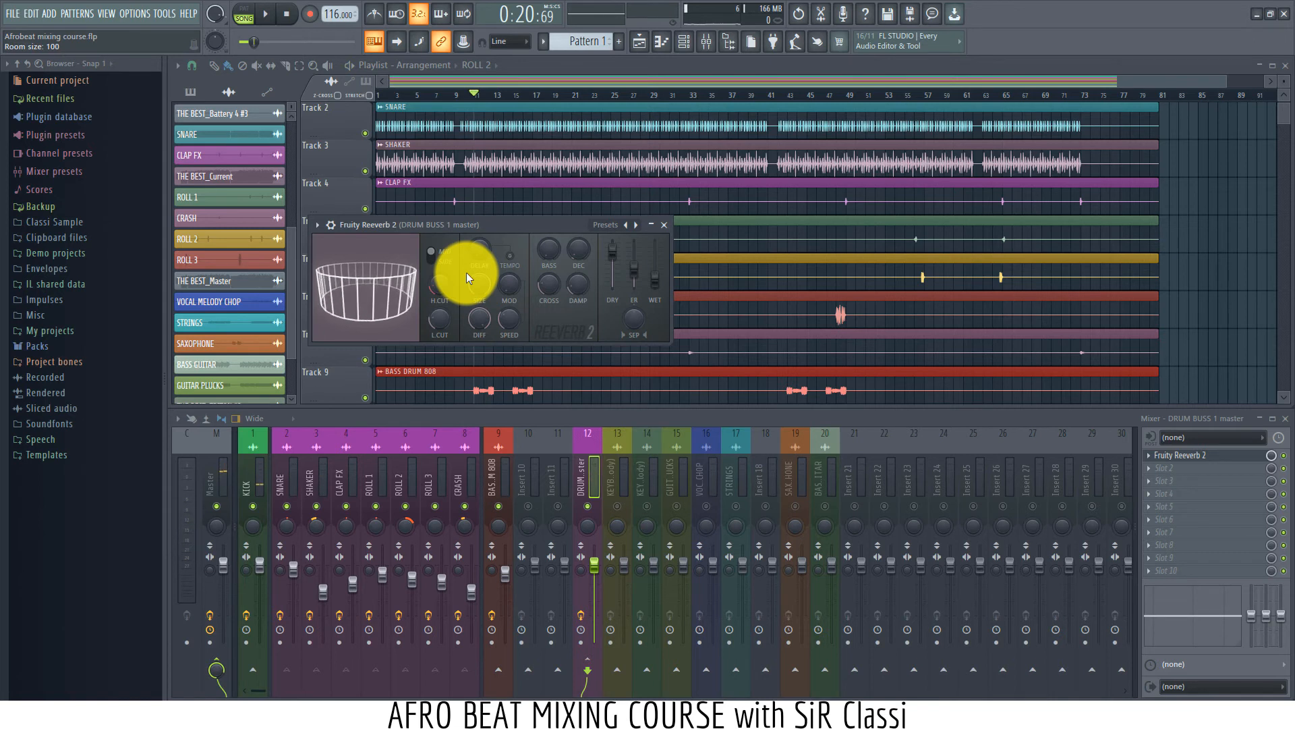
Step: Set the reverb's high cut to 1.6 kHz and play back the drums to hear it
drag(444, 274, 423, 300)
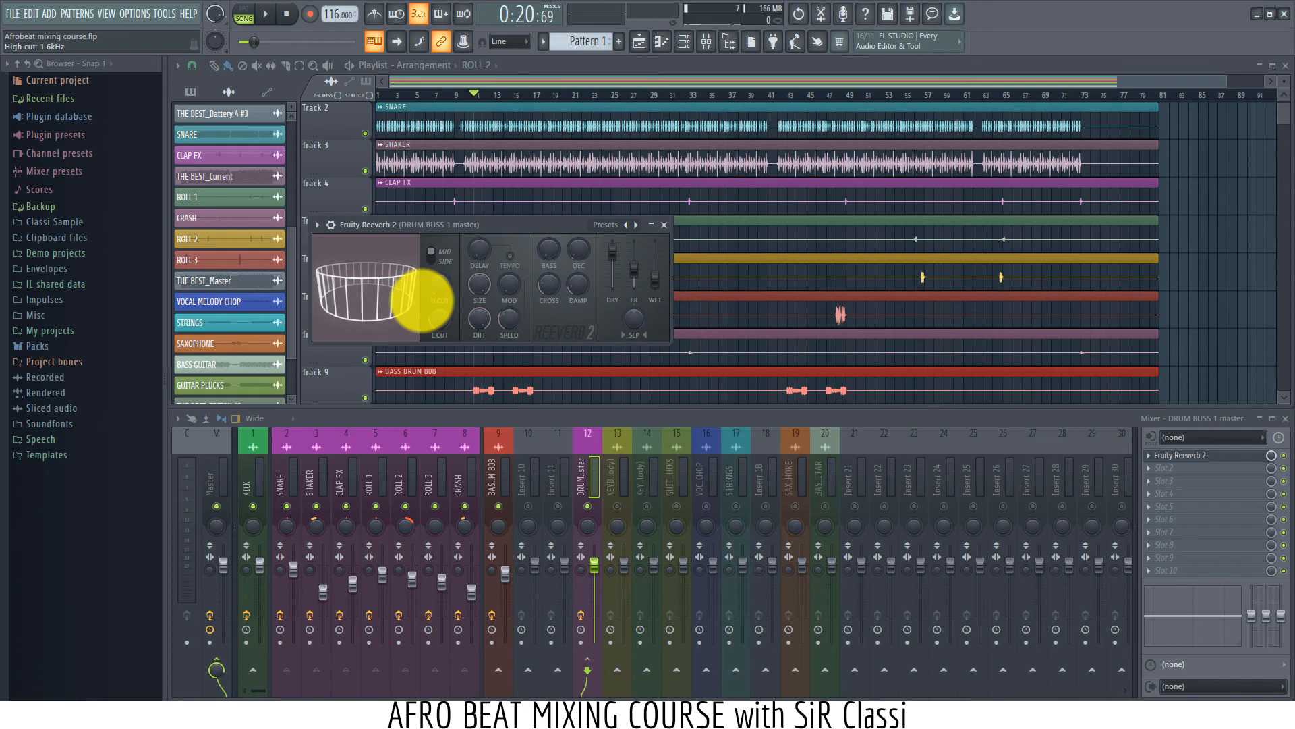
key(space)
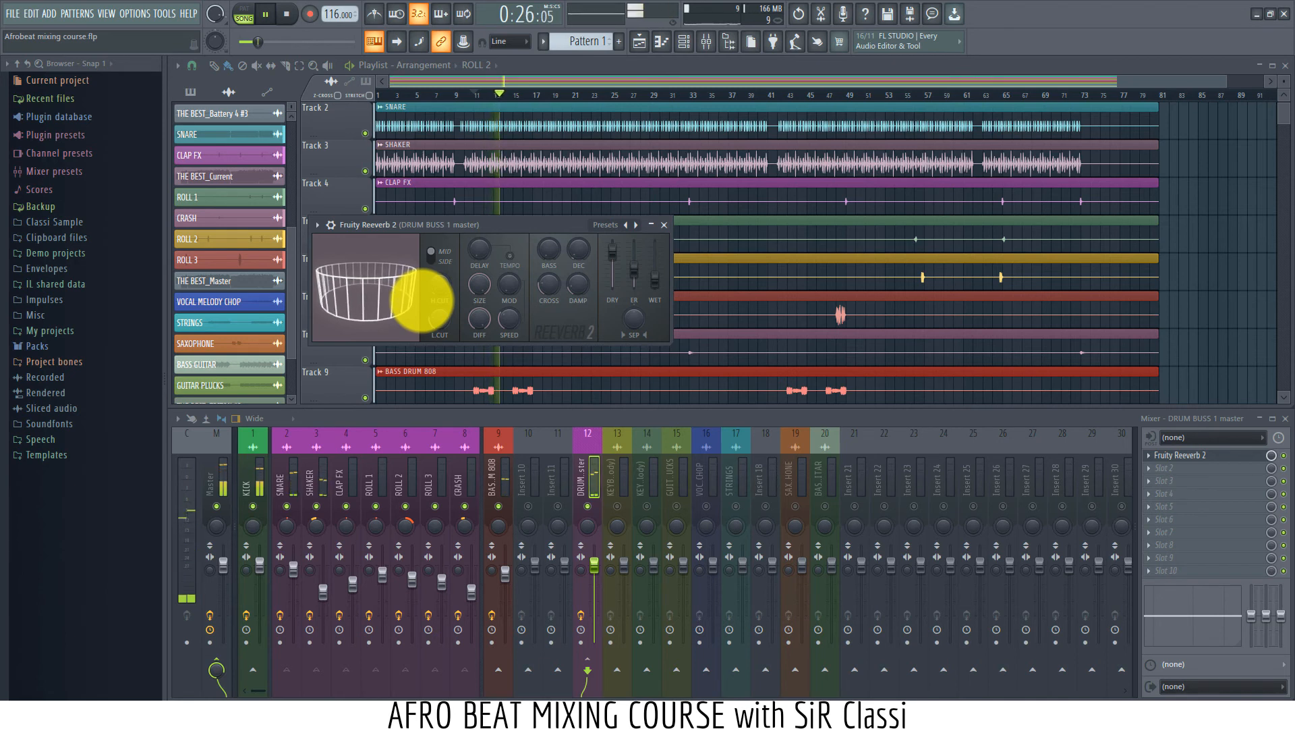
key(space)
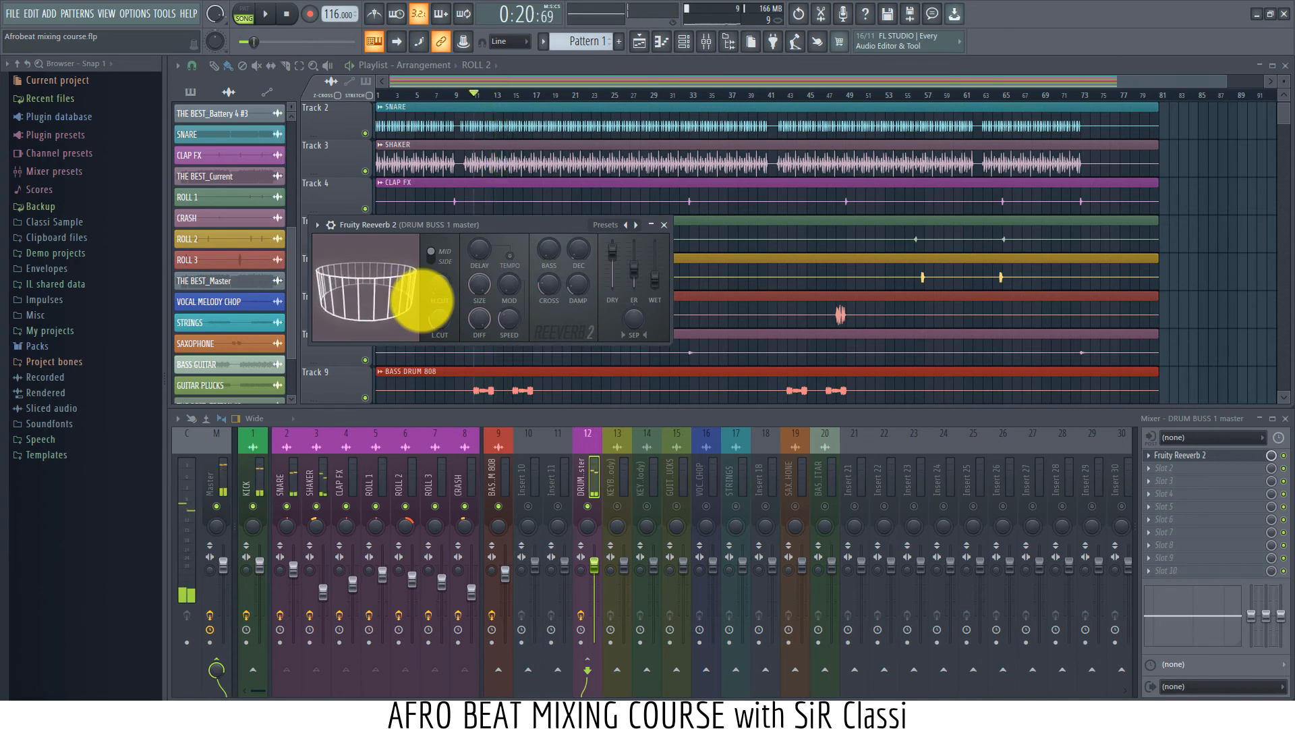